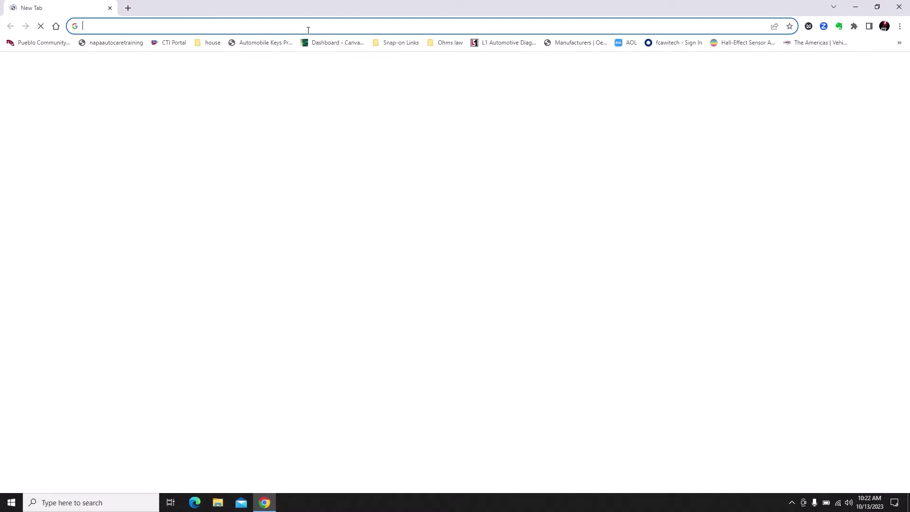
Open acdelcotds.com/subscriptions and log in to the account with the saved credentials.
{"action": "left_click", "coordinate": [308, 30]}
{"action": "type", "text": "acdelcotds.com/subscriptions#"}
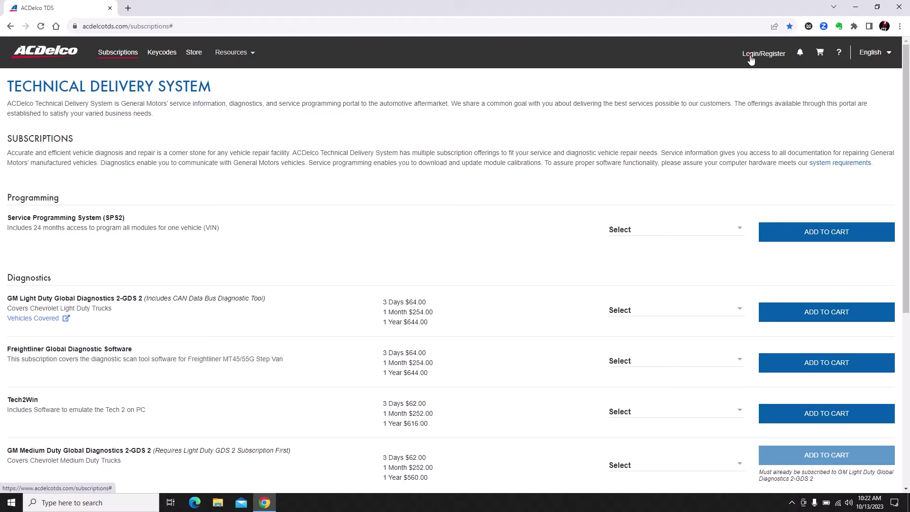
{"action": "left_click", "coordinate": [752, 56]}
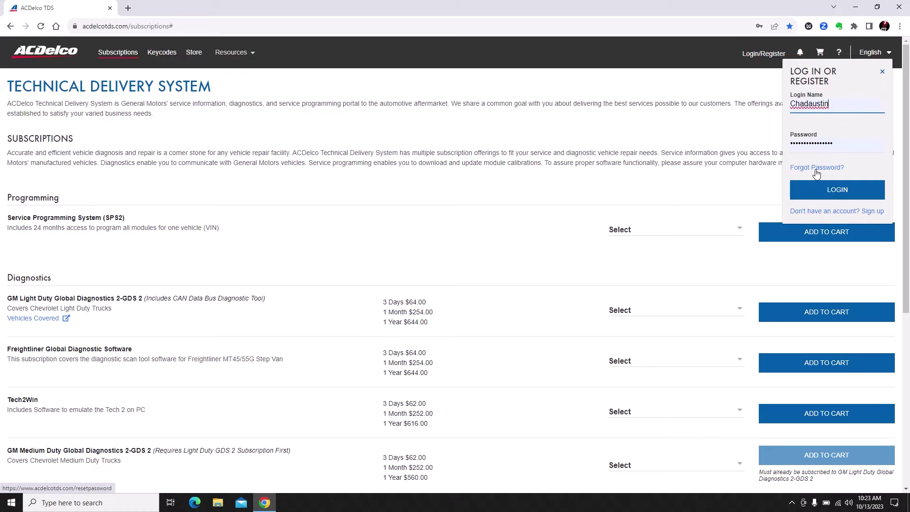
{"action": "left_click", "coordinate": [820, 190]}
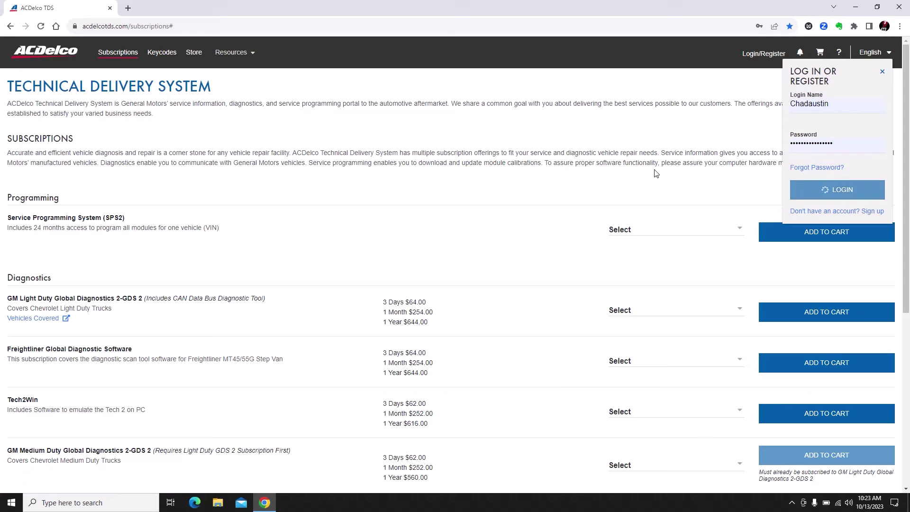
Read through the ACDelco TDS Terms & Conditions to the end, agree to them and continue.
{"action": "scroll", "coordinate": [593, 233], "scroll_direction": "down", "scroll_amount": 20}
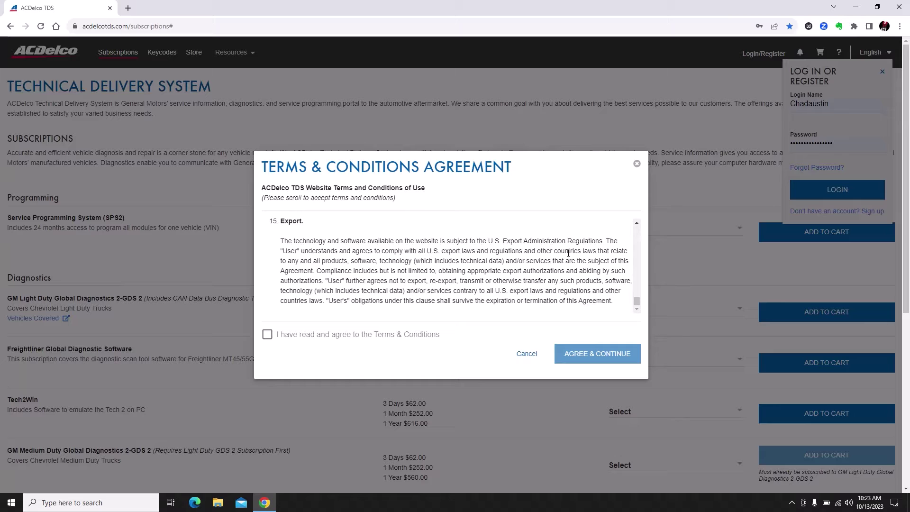
{"action": "left_click", "coordinate": [429, 335]}
{"action": "left_click", "coordinate": [627, 353]}
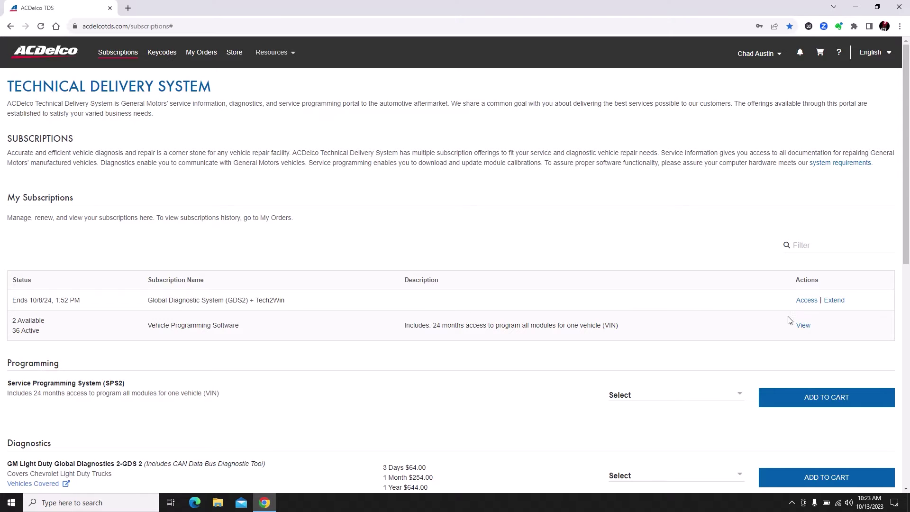
Open the VIN list of the Vehicle Programming Software subscription and launch Techline Connect from there.
{"action": "left_click", "coordinate": [801, 326]}
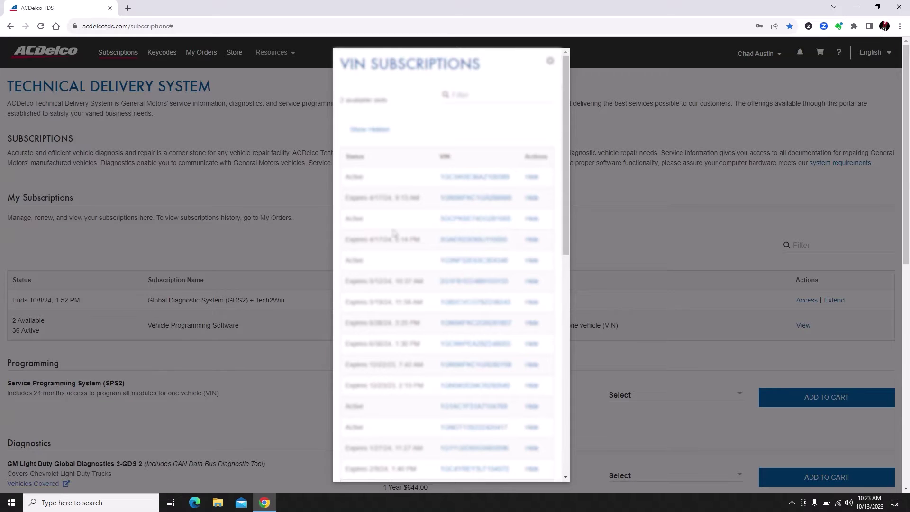
{"action": "scroll", "coordinate": [394, 234], "scroll_direction": "down", "scroll_amount": 15}
{"action": "left_click", "coordinate": [358, 457]}
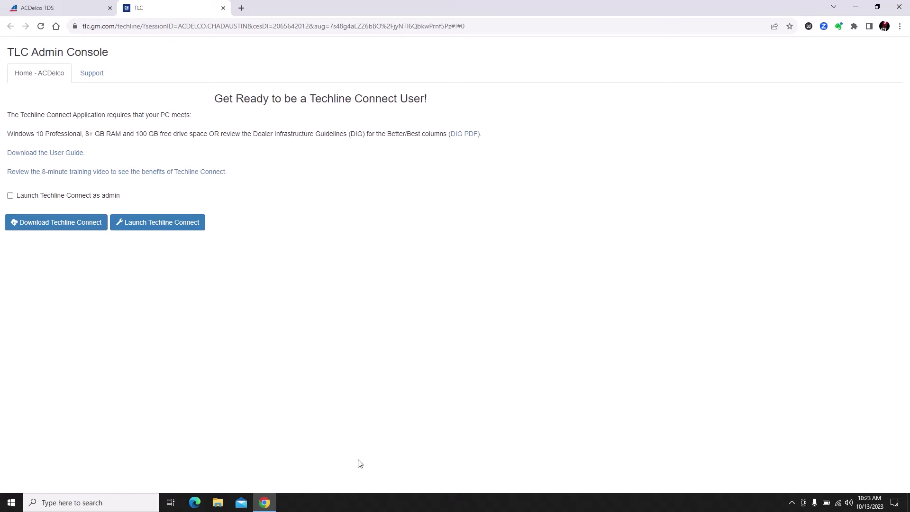
{"action": "left_click", "coordinate": [171, 225]}
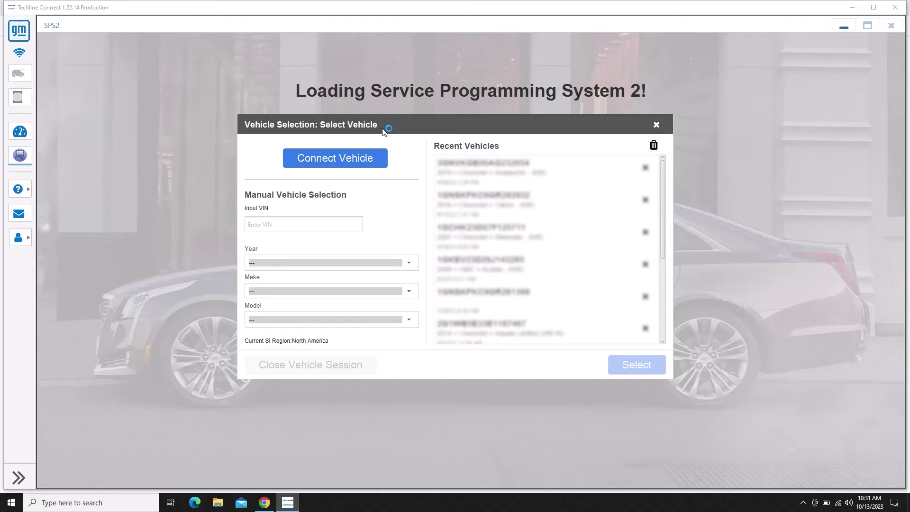
Connect the vehicle in SPS2 using the Launch J2534 device.
{"action": "left_click", "coordinate": [369, 152]}
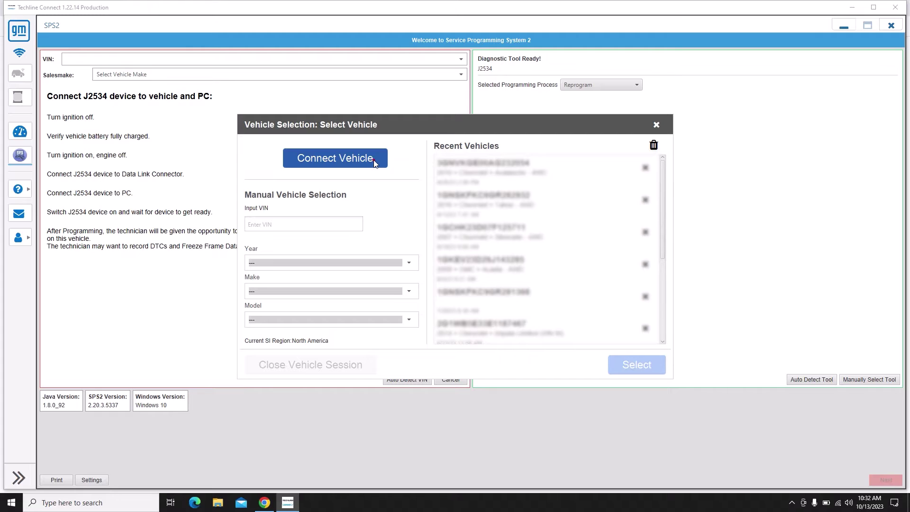
{"action": "left_click", "coordinate": [374, 163]}
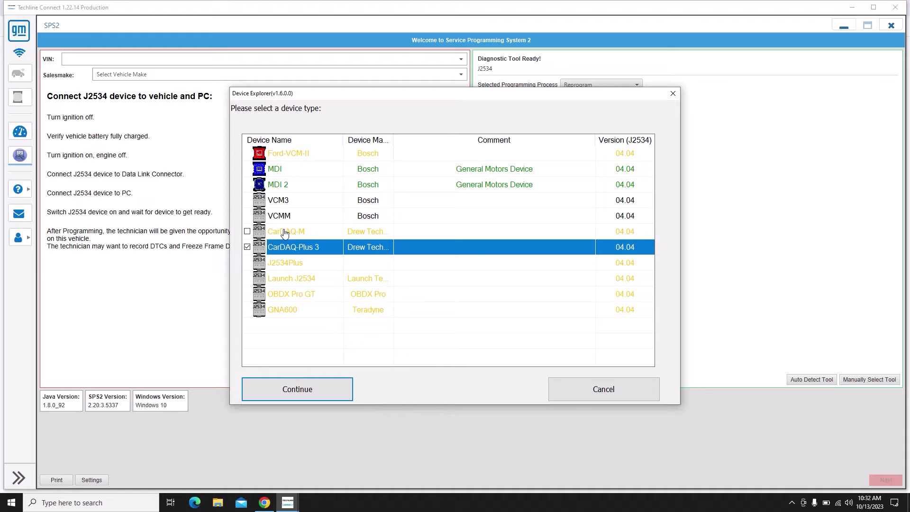
{"action": "left_click", "coordinate": [293, 279]}
{"action": "left_click", "coordinate": [303, 392]}
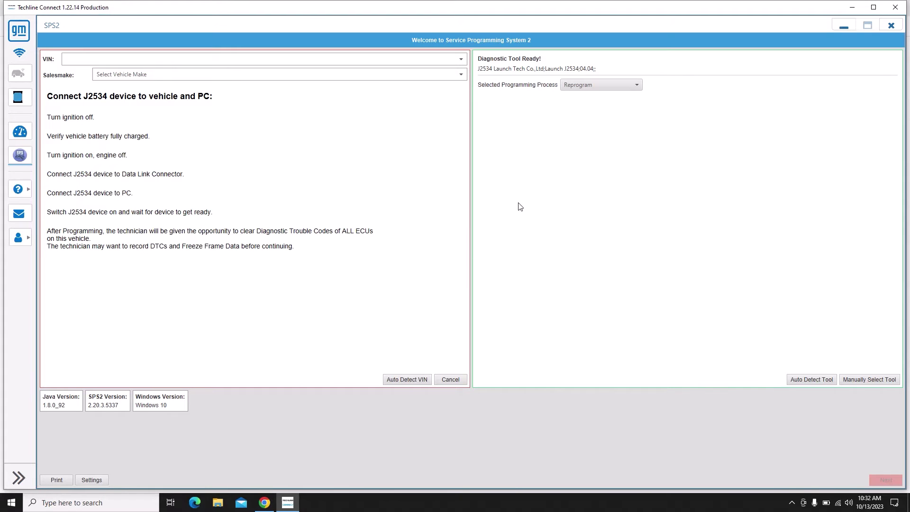
Set the programming process to Replace and Reprogram and continue to the supported controllers.
{"action": "left_click", "coordinate": [579, 87]}
{"action": "left_click", "coordinate": [579, 87]}
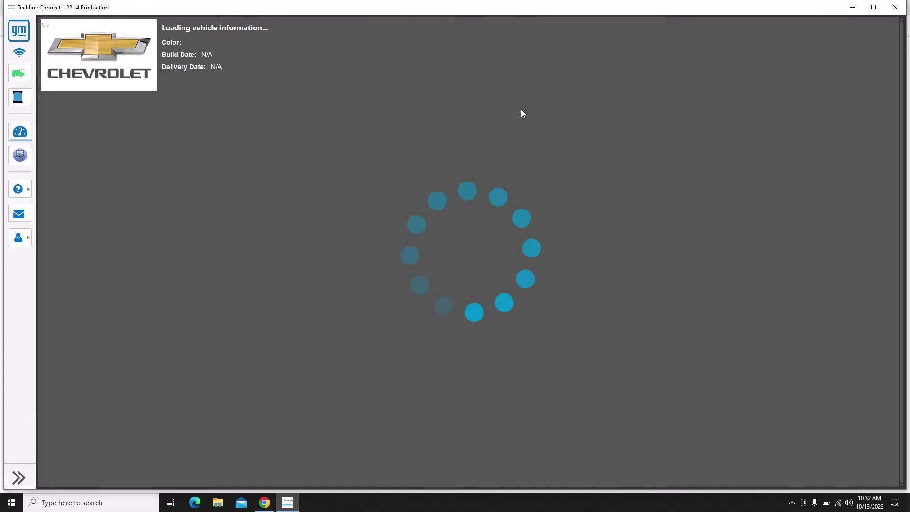
{"action": "mouse_move", "coordinate": [18, 188]}
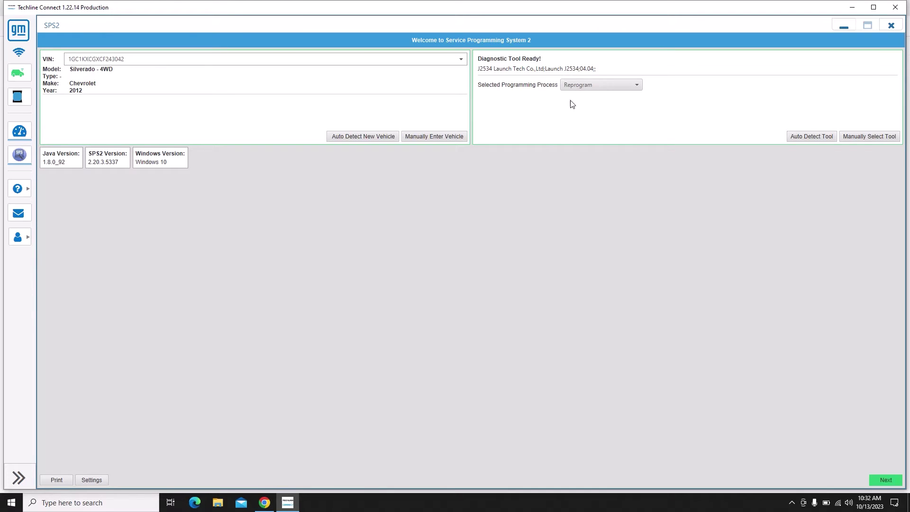
{"action": "left_click", "coordinate": [573, 84]}
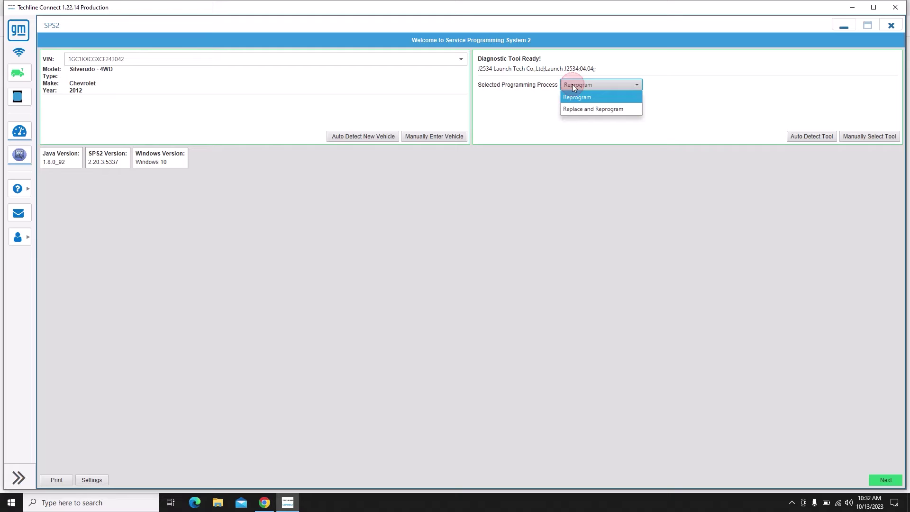
{"action": "left_click", "coordinate": [576, 109]}
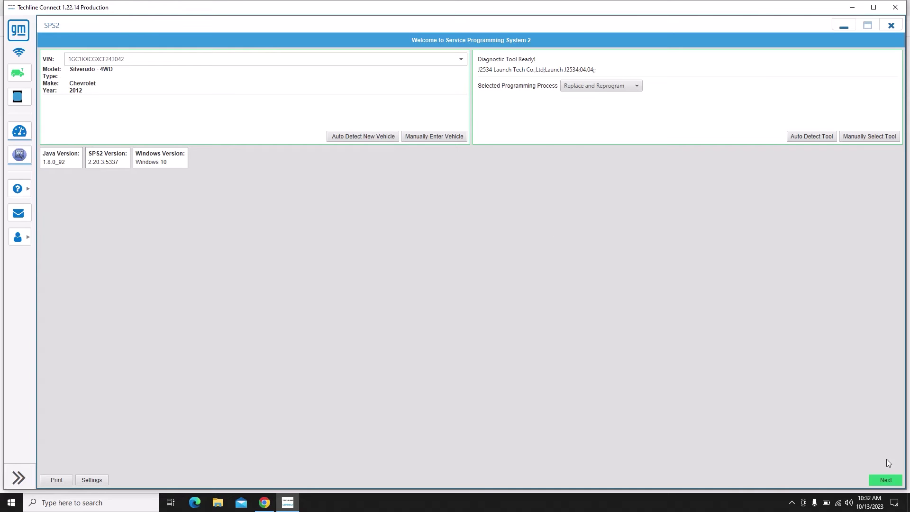
{"action": "left_click", "coordinate": [878, 481]}
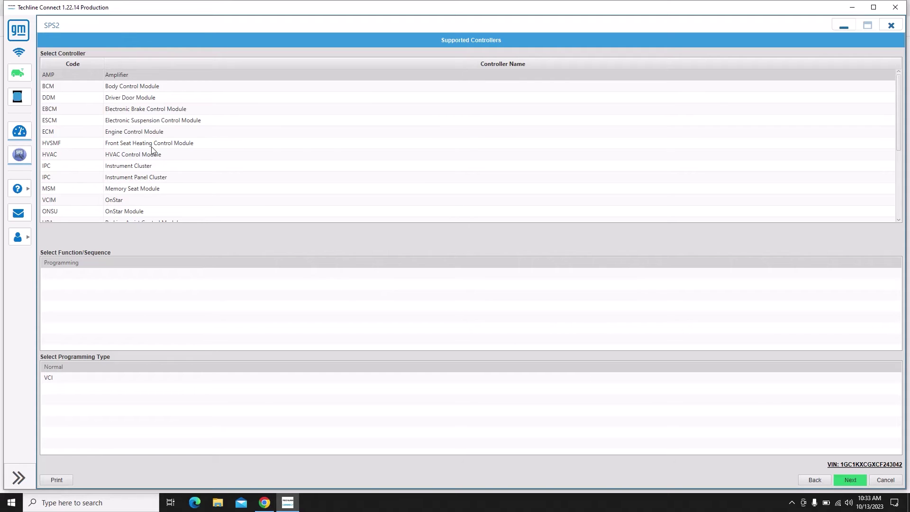
Choose the Transmission Control Module with normal programming and agree to use one VIN slot.
{"action": "left_click", "coordinate": [142, 132]}
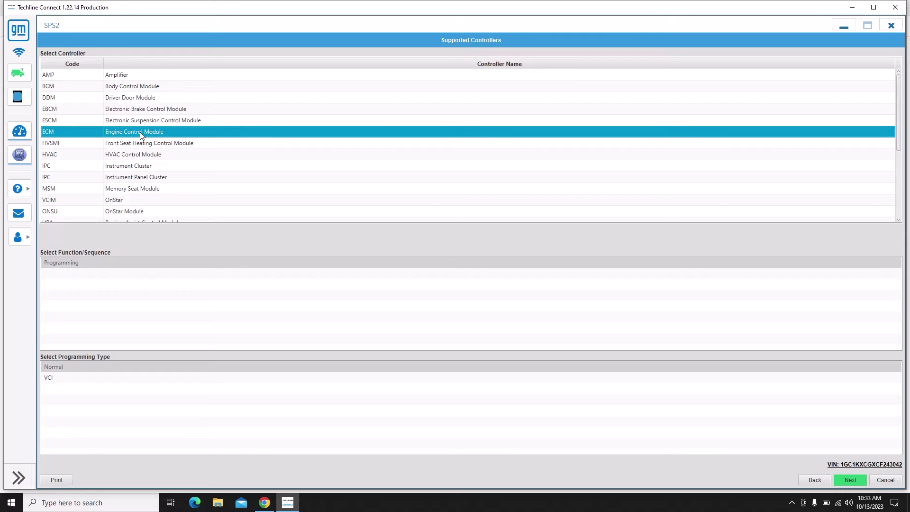
{"action": "scroll", "coordinate": [152, 148], "scroll_direction": "down", "scroll_amount": 4}
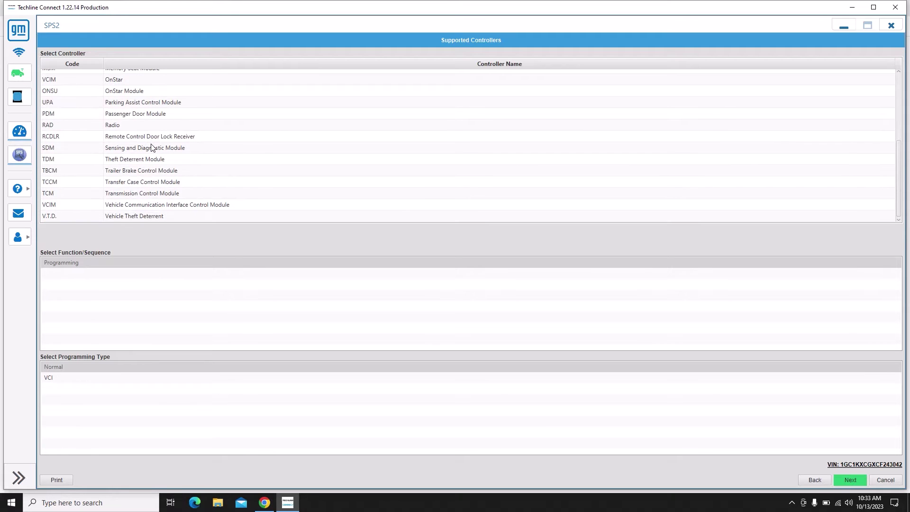
{"action": "left_click", "coordinate": [146, 192]}
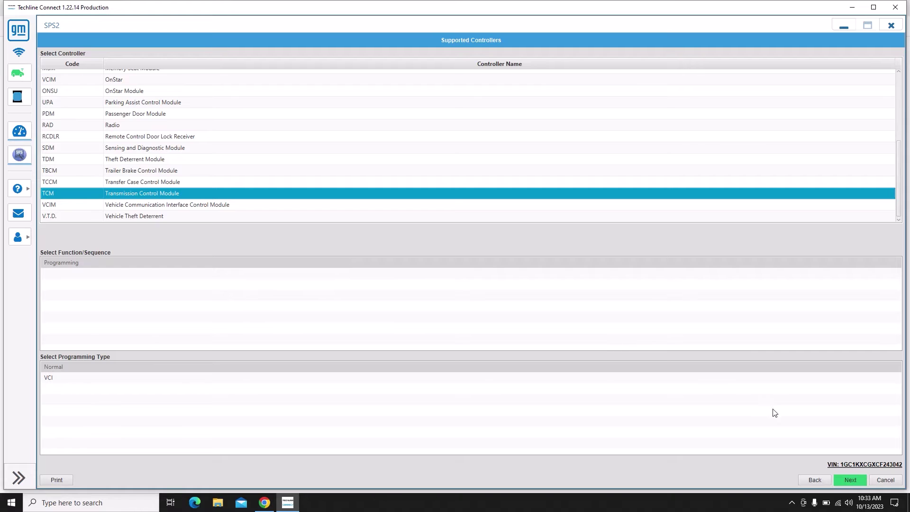
{"action": "left_click", "coordinate": [854, 480]}
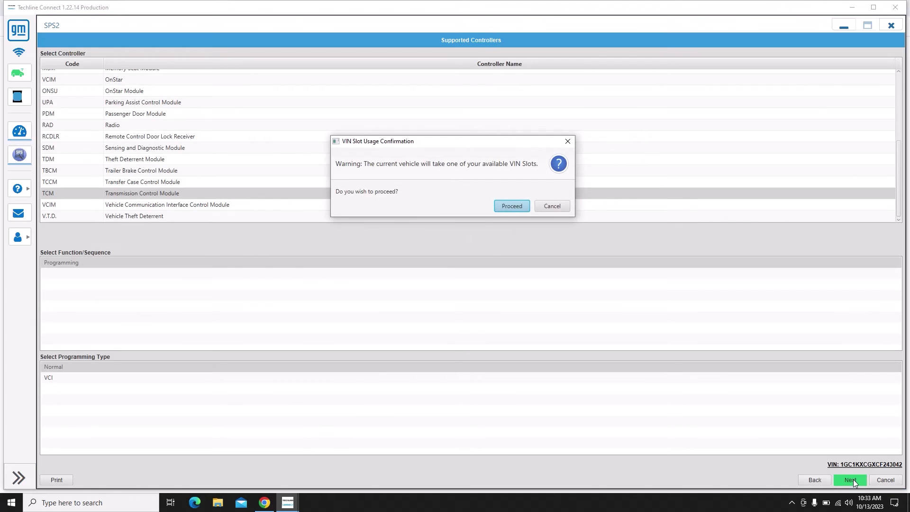
{"action": "key", "text": "Return"}
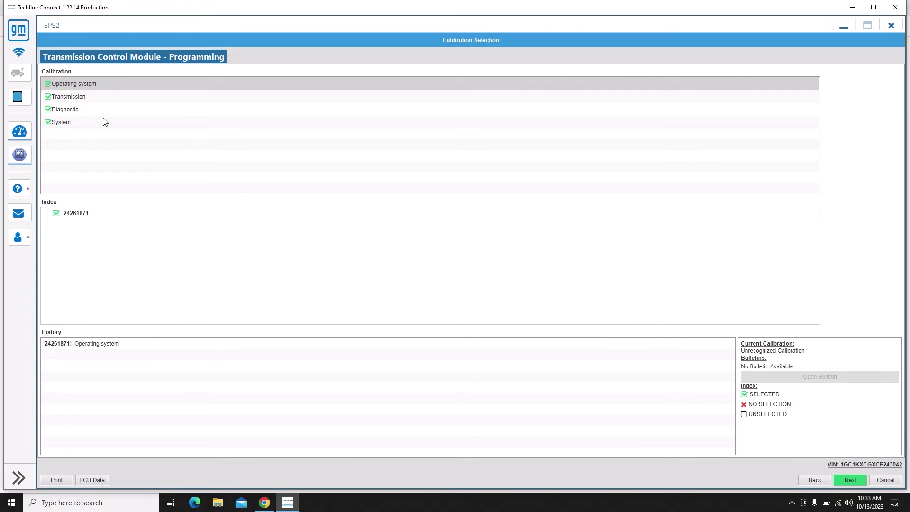
Review the Transmission, Diagnostic and System calibrations and continue to the summary with the selected ones.
{"action": "left_click", "coordinate": [89, 98]}
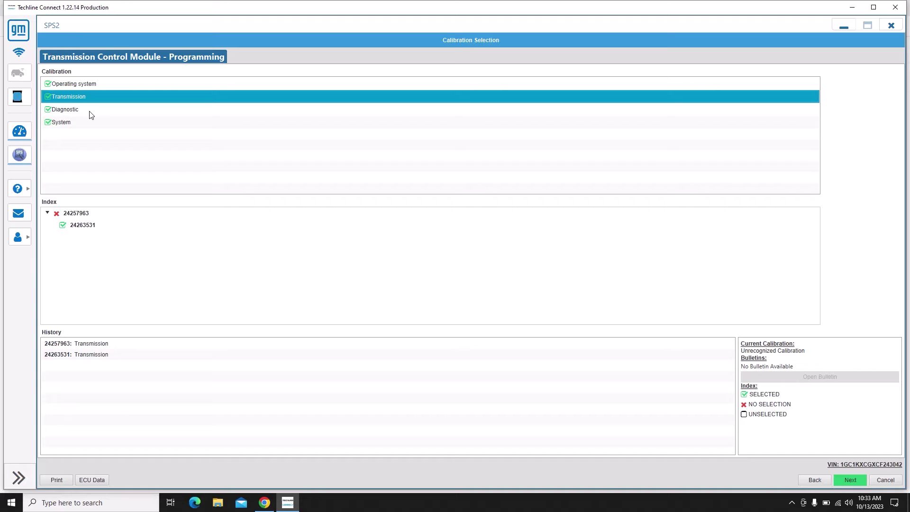
{"action": "left_click", "coordinate": [91, 113]}
{"action": "left_click", "coordinate": [91, 124]}
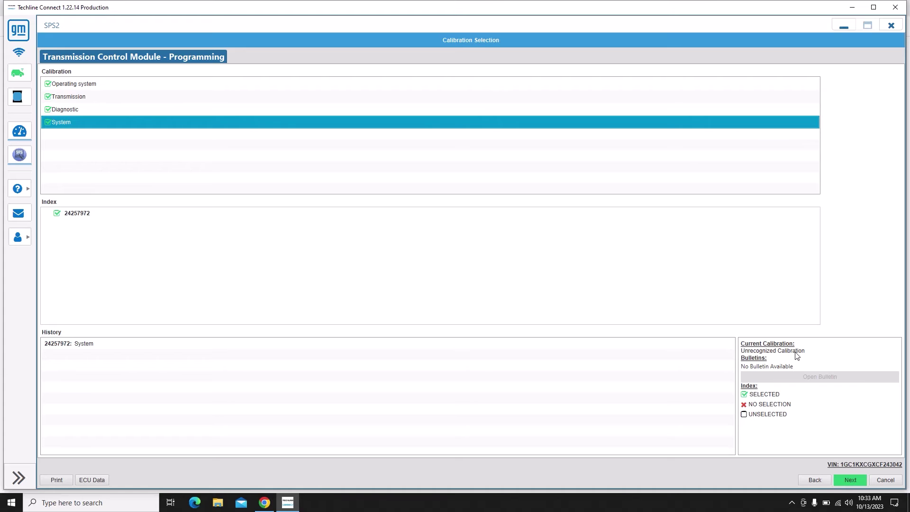
{"action": "left_click", "coordinate": [853, 483]}
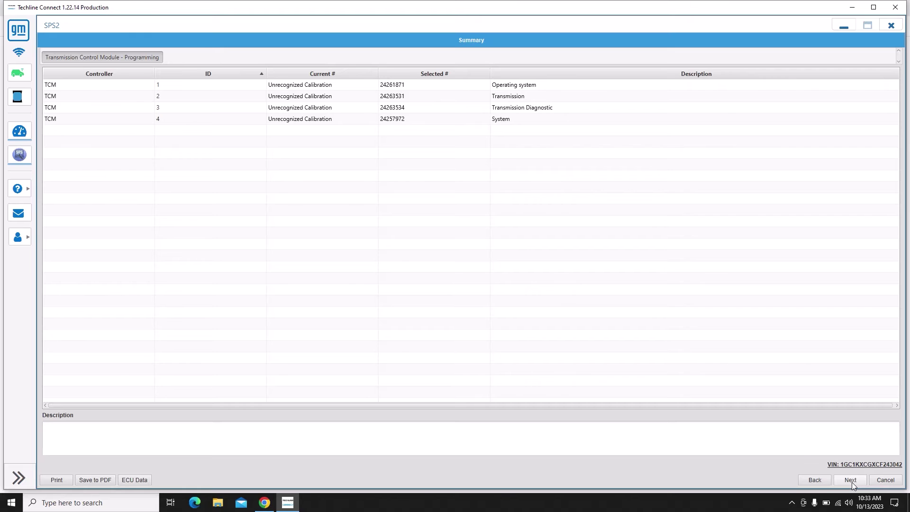
Proceed past the summary and pre-programming instructions, confirming that the ECU has been replaced, to start programming.
{"action": "left_click", "coordinate": [851, 480]}
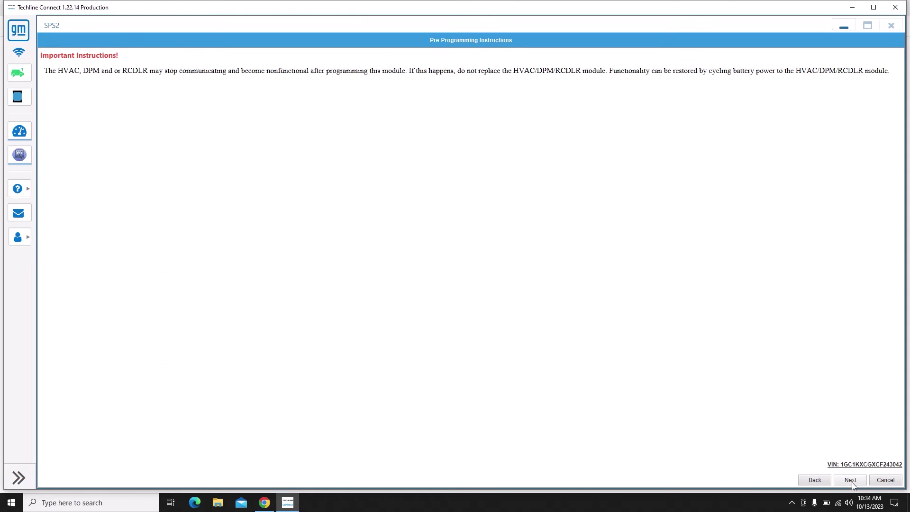
{"action": "left_click", "coordinate": [852, 481]}
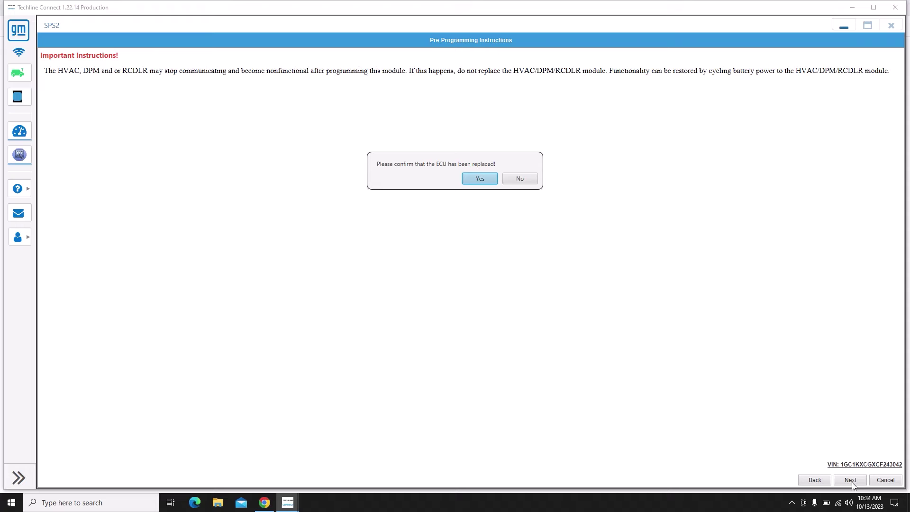
{"action": "left_click", "coordinate": [473, 179]}
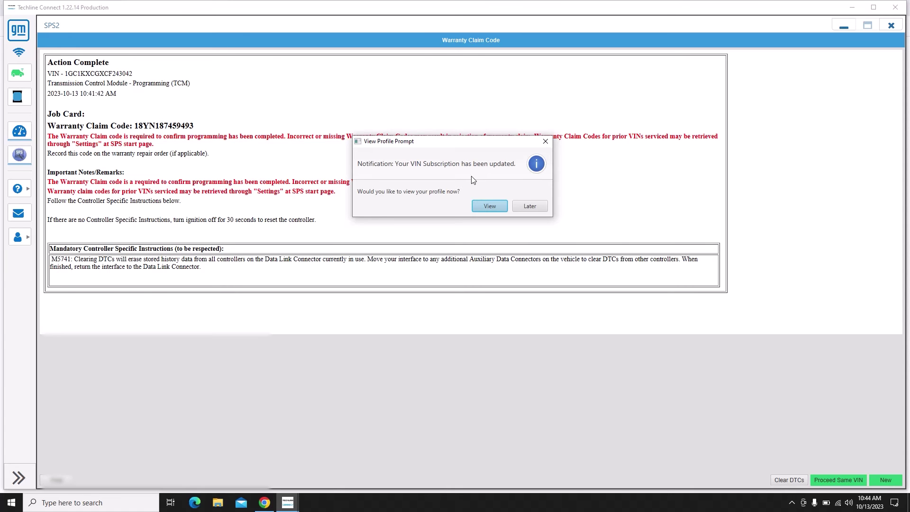
View the updated VIN subscription profile and capture a rectangular screen snip of the warranty claim code report.
{"action": "left_click", "coordinate": [490, 206]}
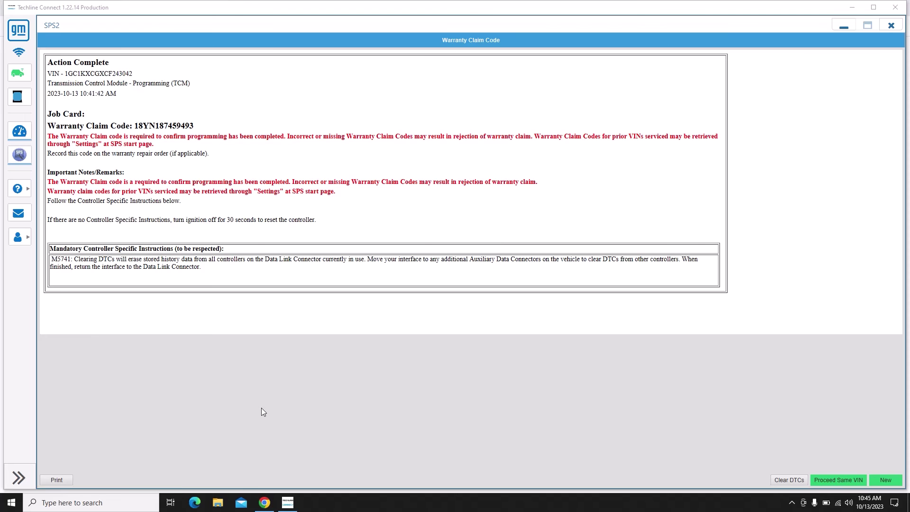
{"action": "key", "text": "super+shift+s"}
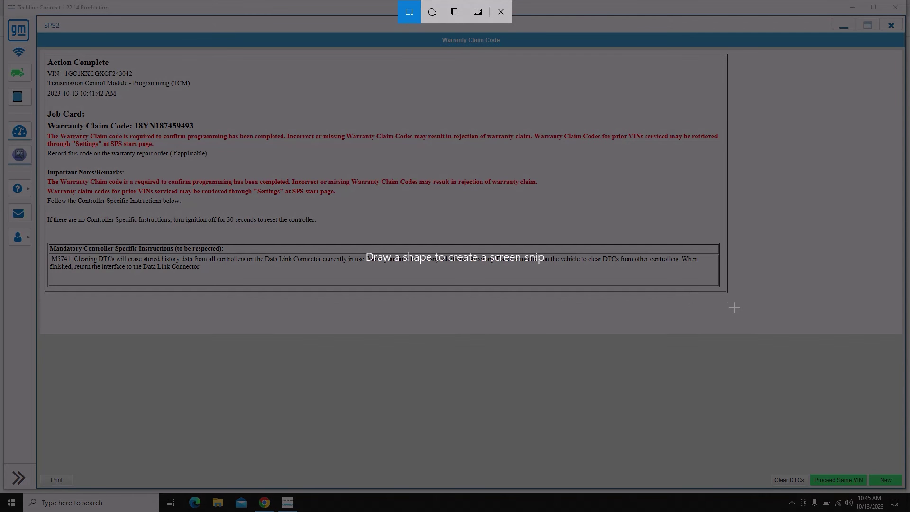
{"action": "left_click_drag", "start_coordinate": [737, 308], "coordinate": [39, 51]}
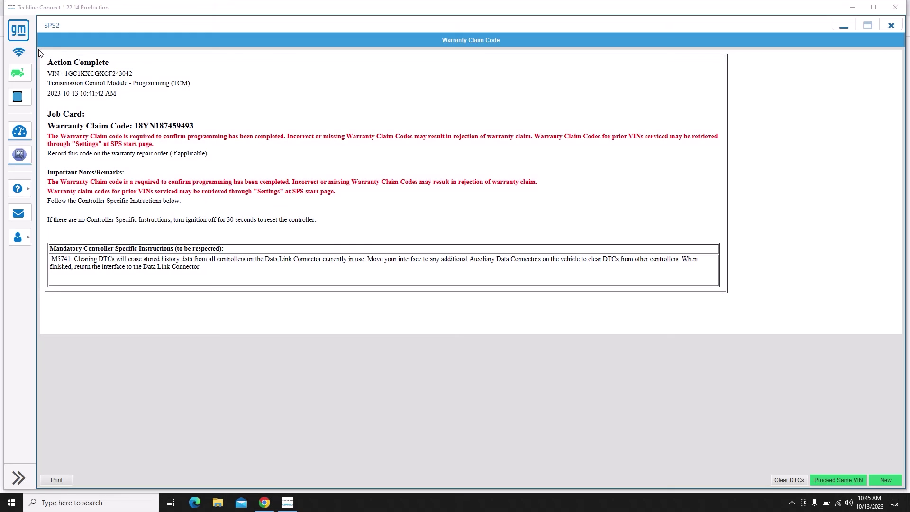